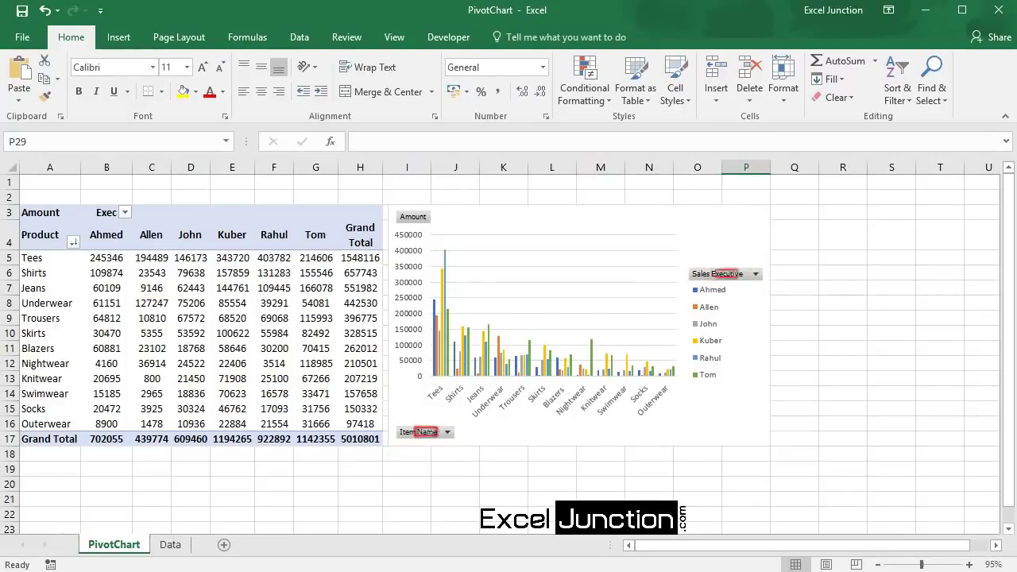
- Filter the pivot chart's Item Name field to show only Blazers and Jeans
click(448, 433)
click(282, 265)
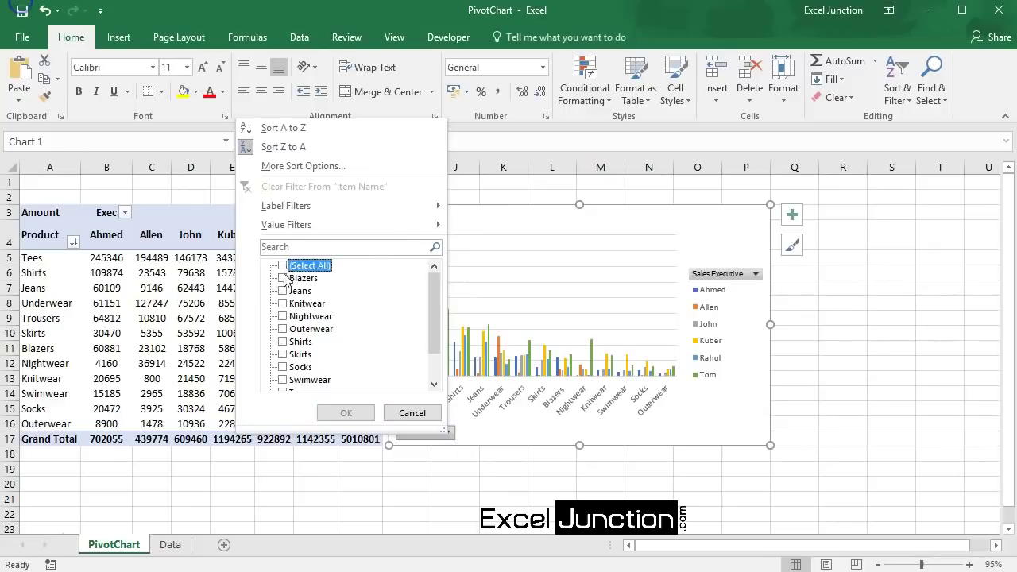
click(282, 278)
click(283, 291)
click(347, 413)
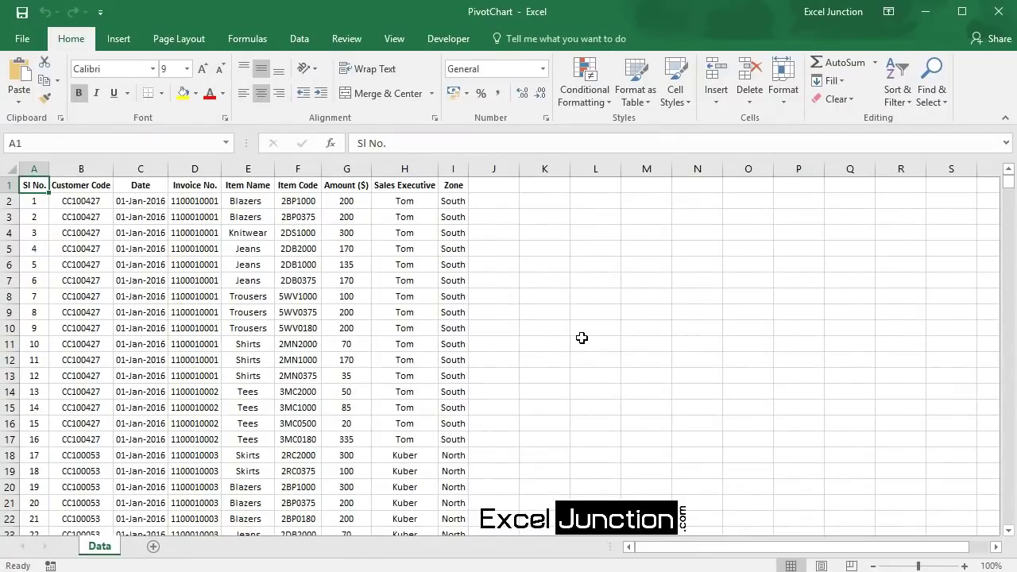
- Create a PivotTable from the sales data range Data!$A$1:$I$22313 on a new worksheet
click(252, 267)
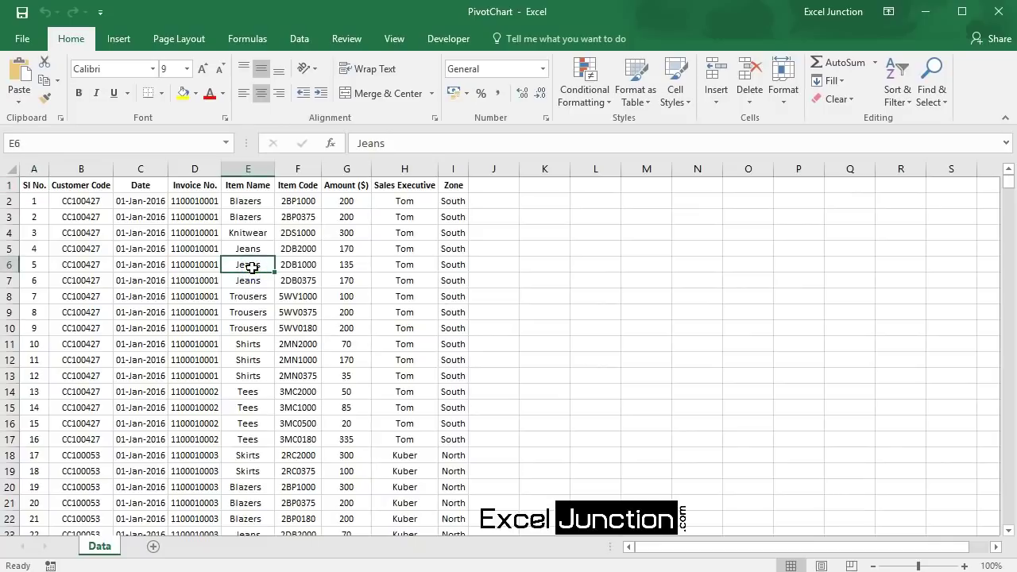
click(119, 44)
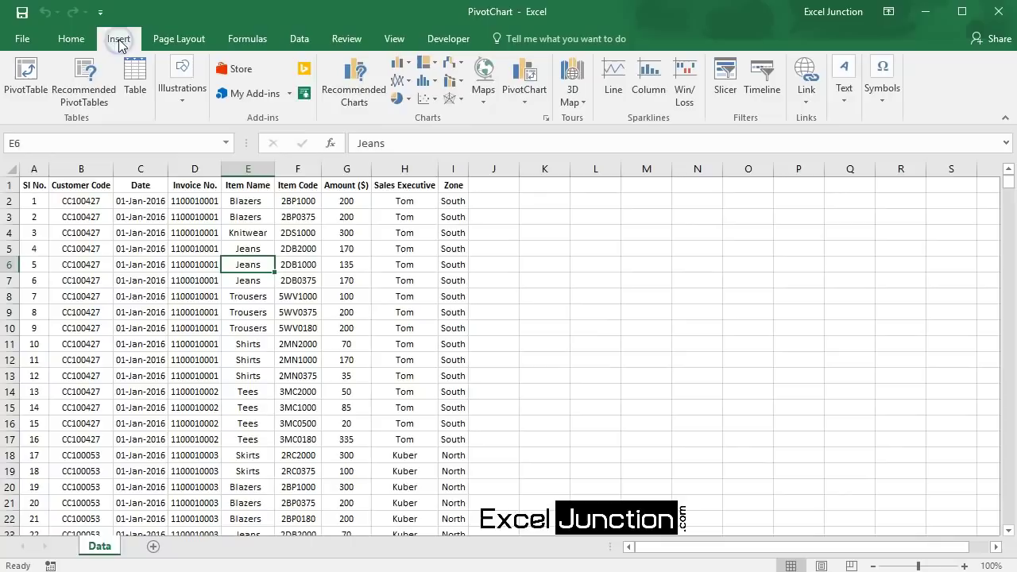
click(39, 72)
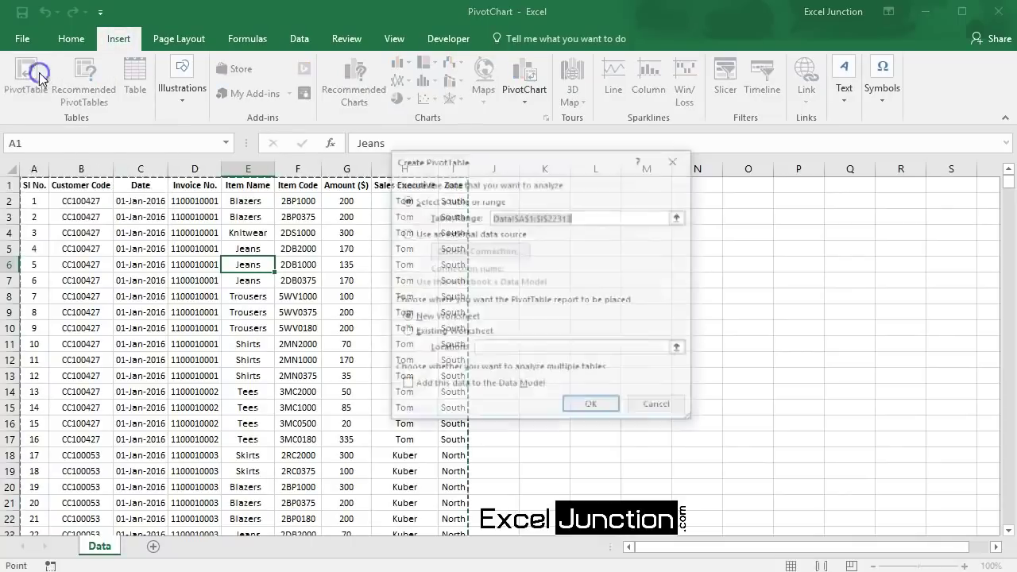
mouse_move(502, 169)
mouse_down()
mouse_move(628, 203)
mouse_move(592, 213)
mouse_up()
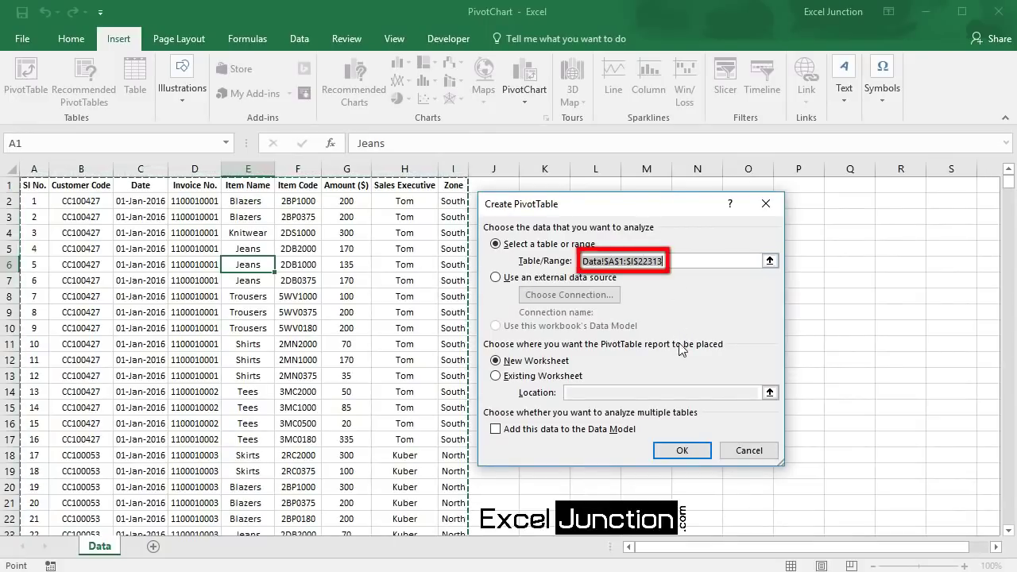
click(563, 363)
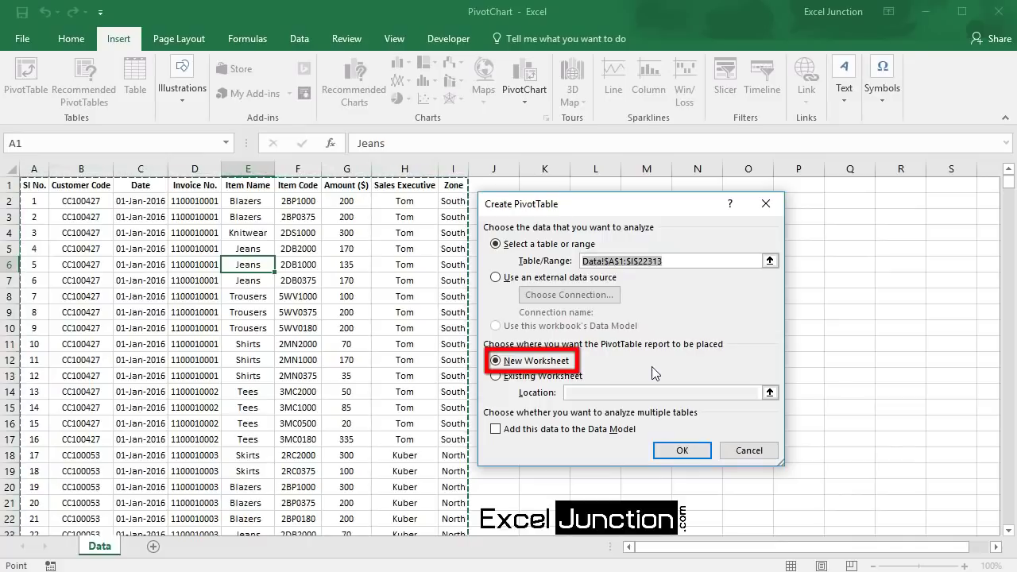
click(681, 451)
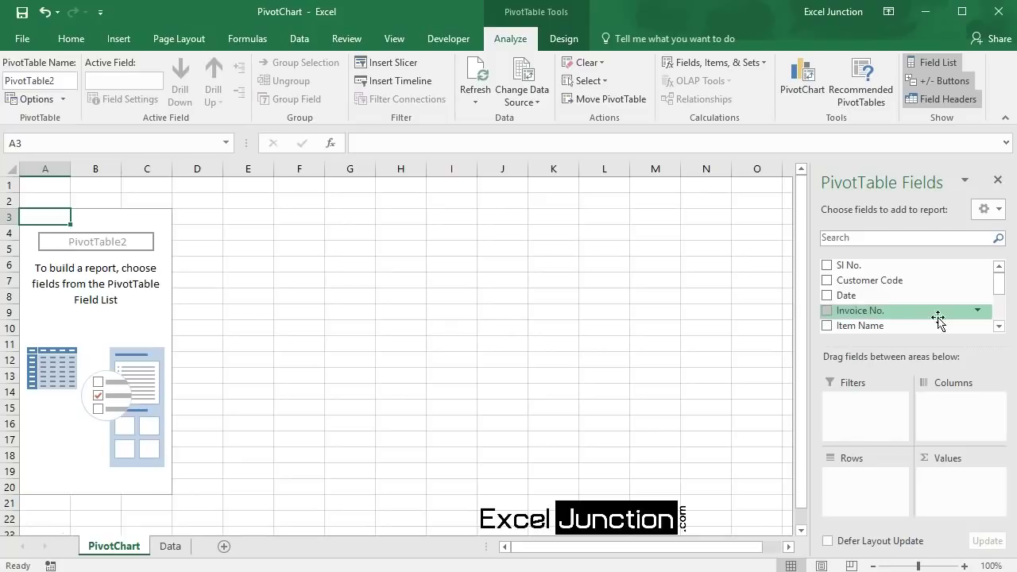
- Build the PivotTable with Item Name as rows, Sales Executive as columns and Amount ($) as values
click(1000, 284)
drag(1000, 284, 874, 480)
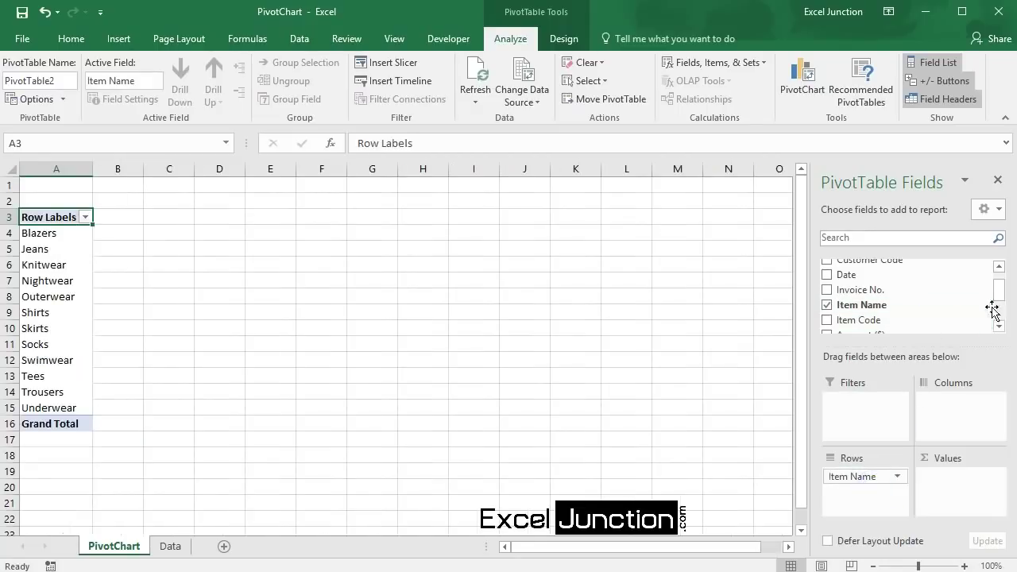
drag(1000, 288, 999, 302)
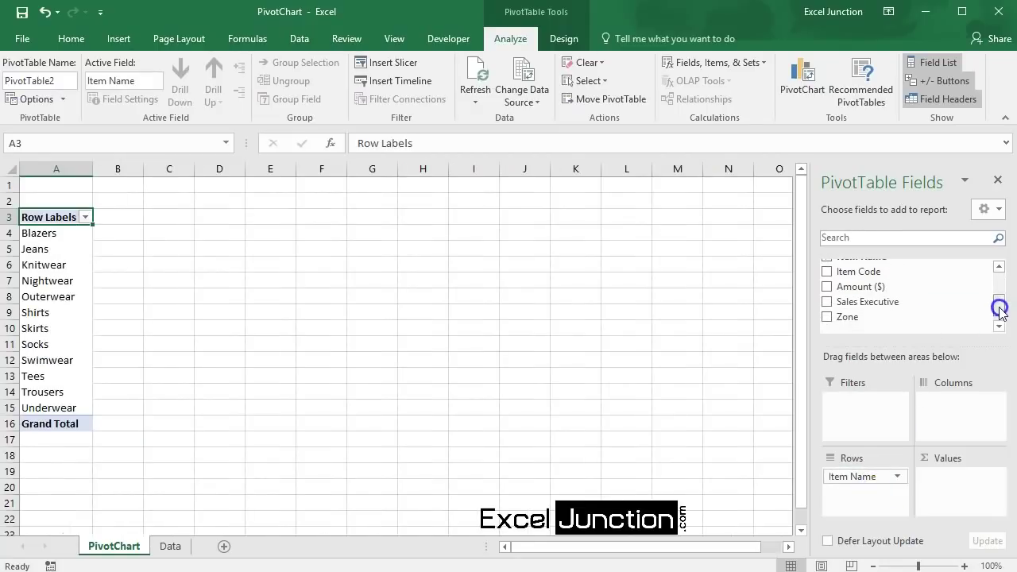
click(904, 306)
drag(905, 306, 954, 409)
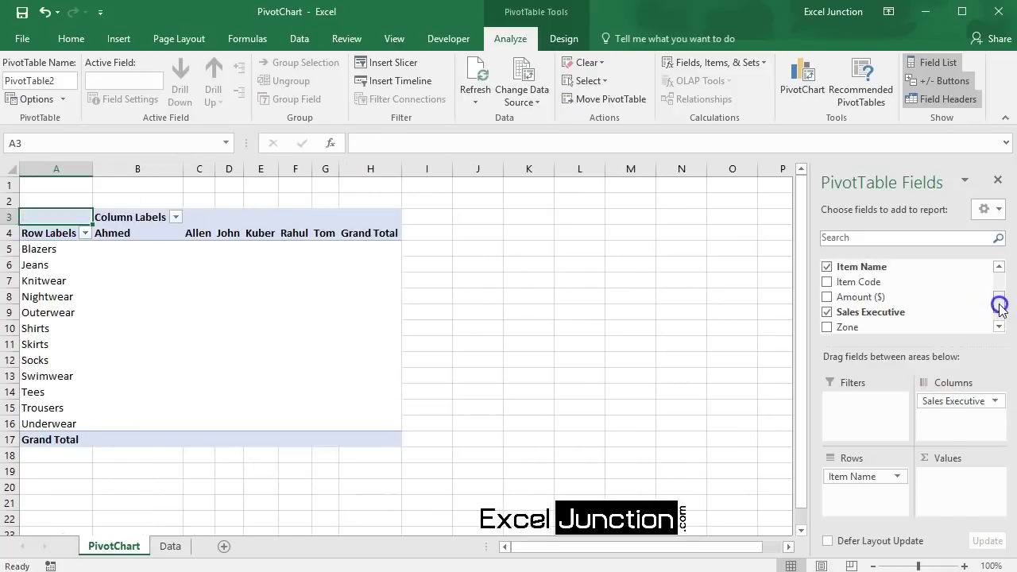
drag(938, 296, 960, 487)
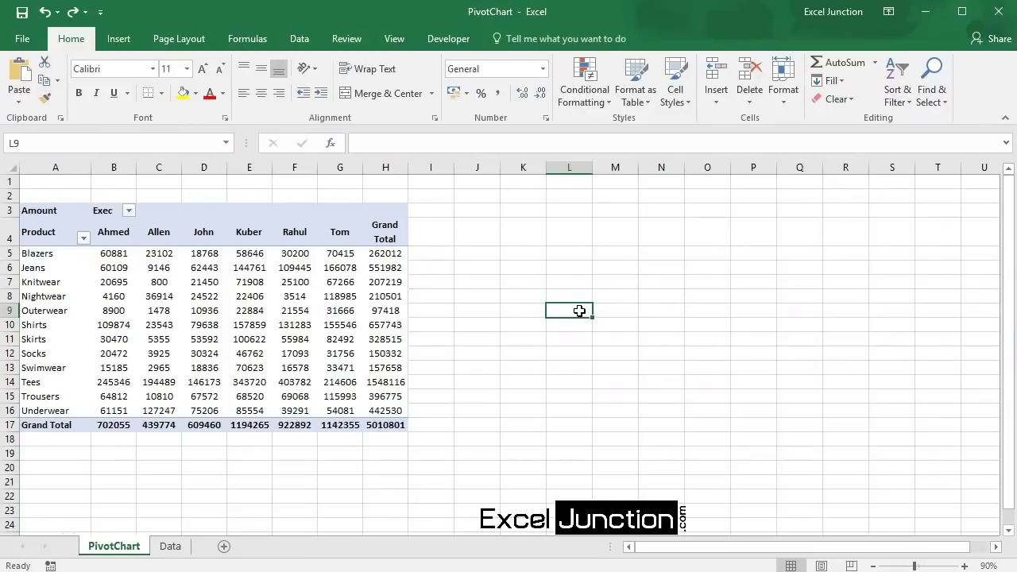
- Insert a Clustered Column PivotChart based on the PivotTable
click(339, 295)
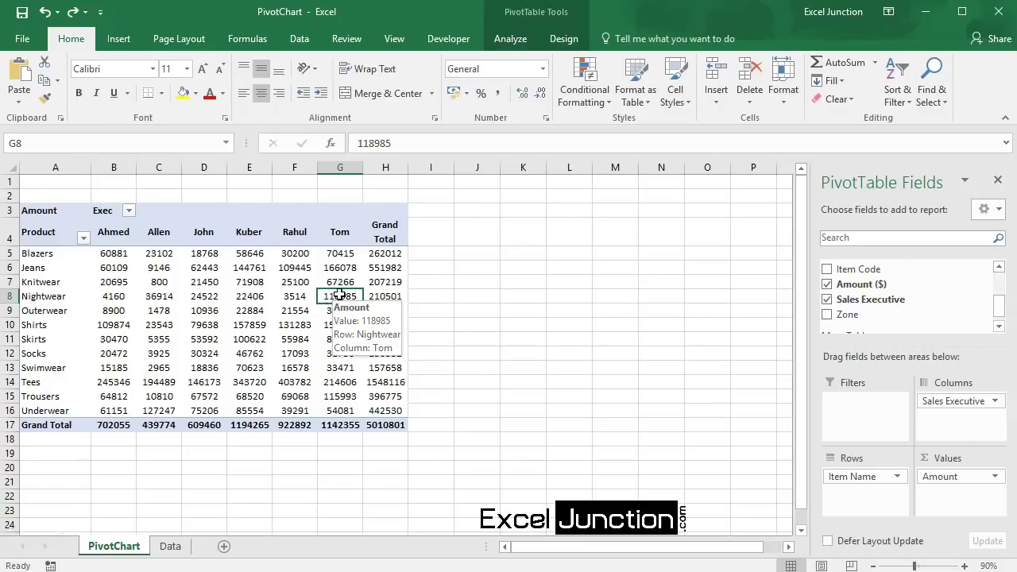
click(511, 40)
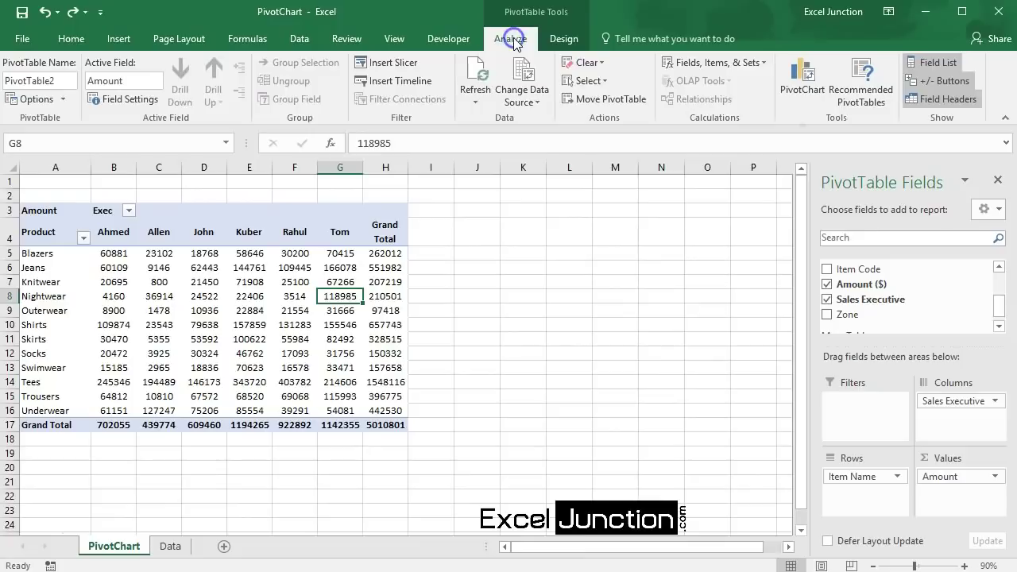
click(806, 79)
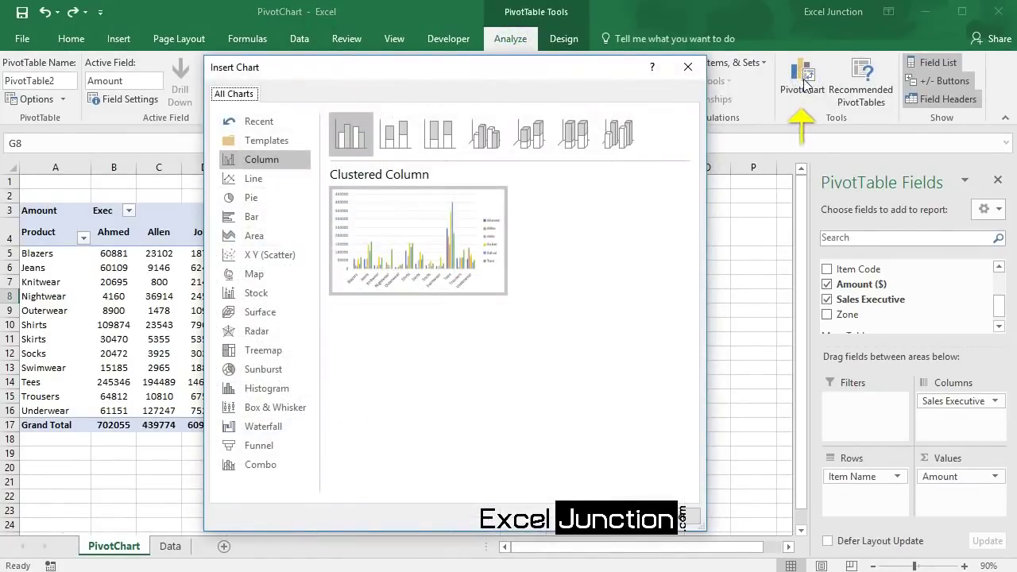
drag(433, 75, 492, 51)
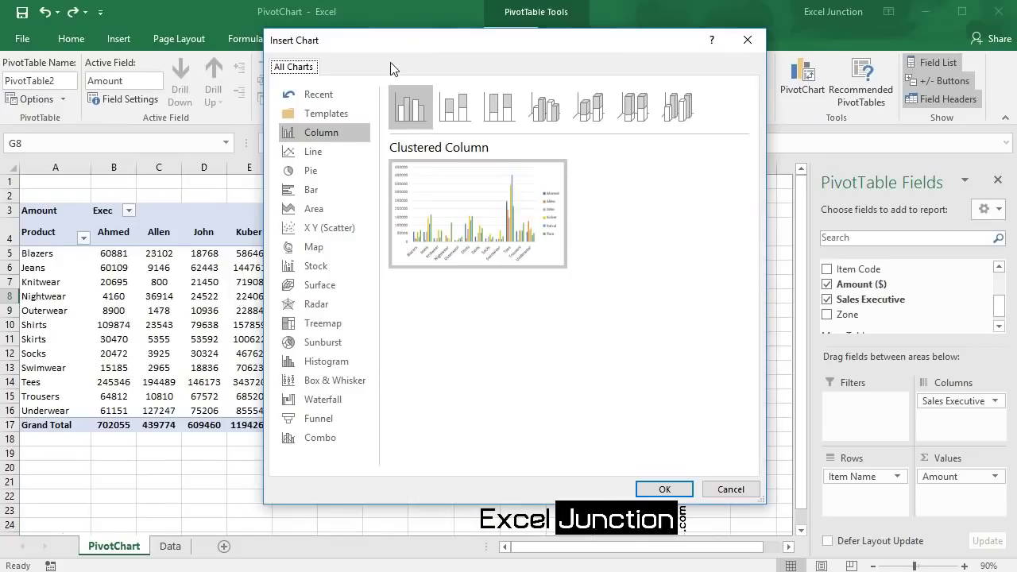
click(348, 135)
click(458, 119)
click(497, 115)
click(406, 114)
click(659, 487)
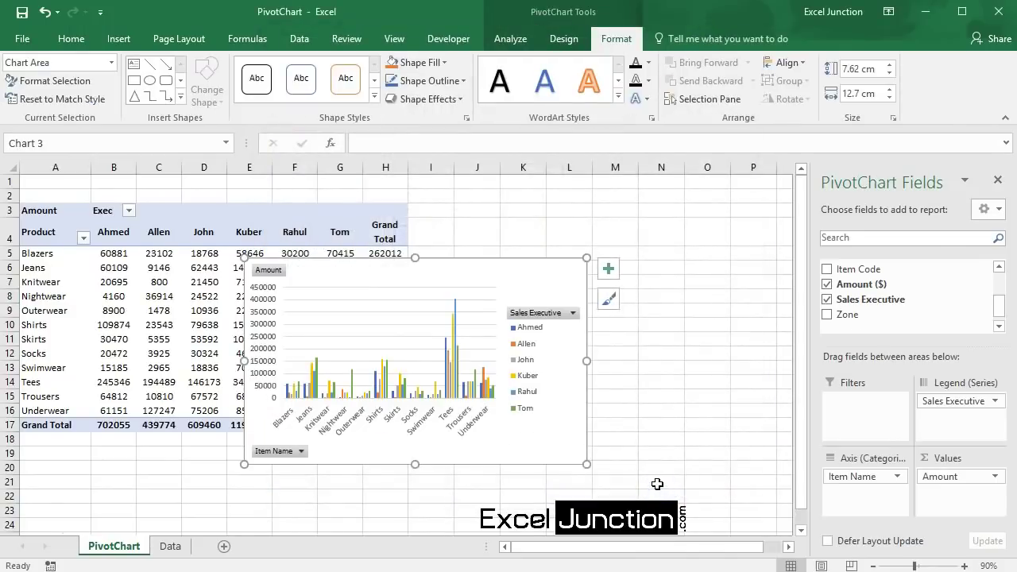
- Move the chart beside the PivotTable and enlarge it to about 8.47 cm high and 13.35 cm wide
drag(476, 270, 648, 211)
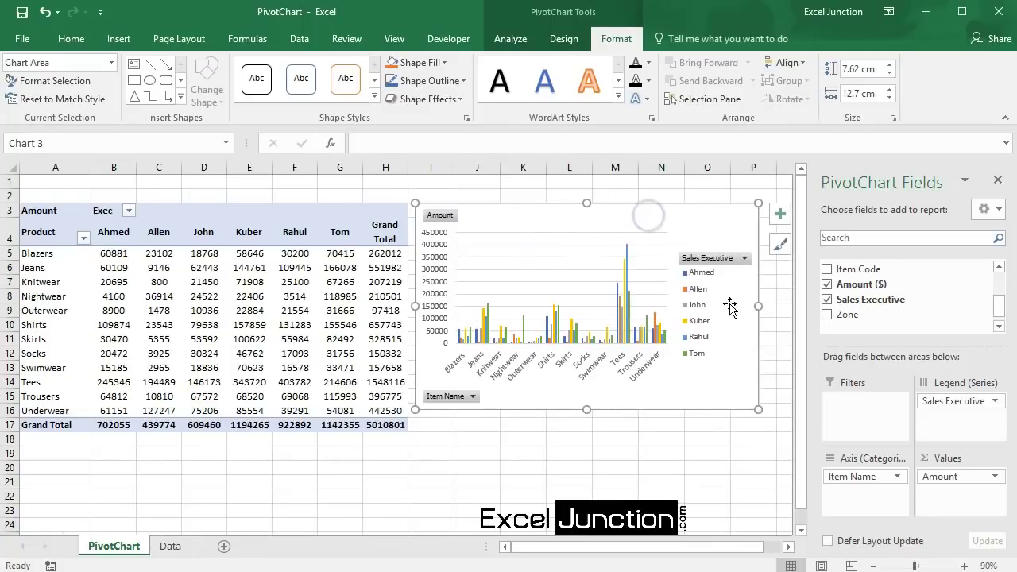
drag(757, 409, 776, 430)
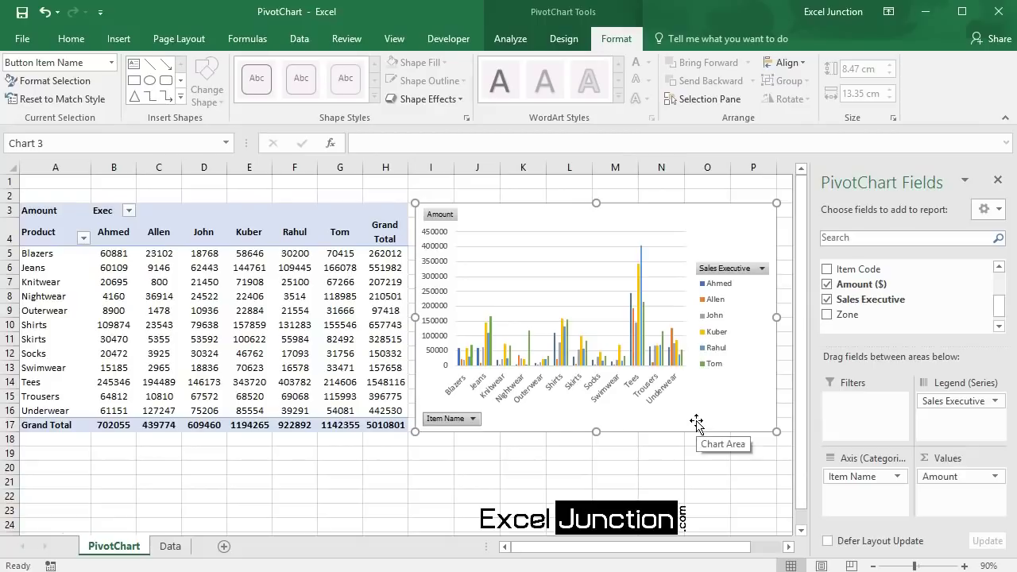
- Filter the chart's Item Name field to show only Shirts
click(475, 418)
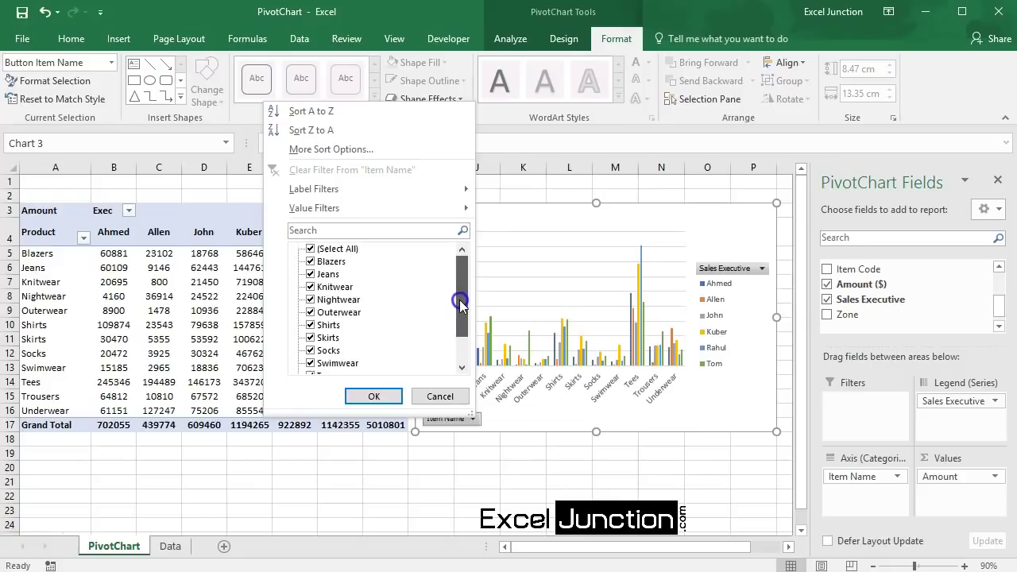
click(311, 250)
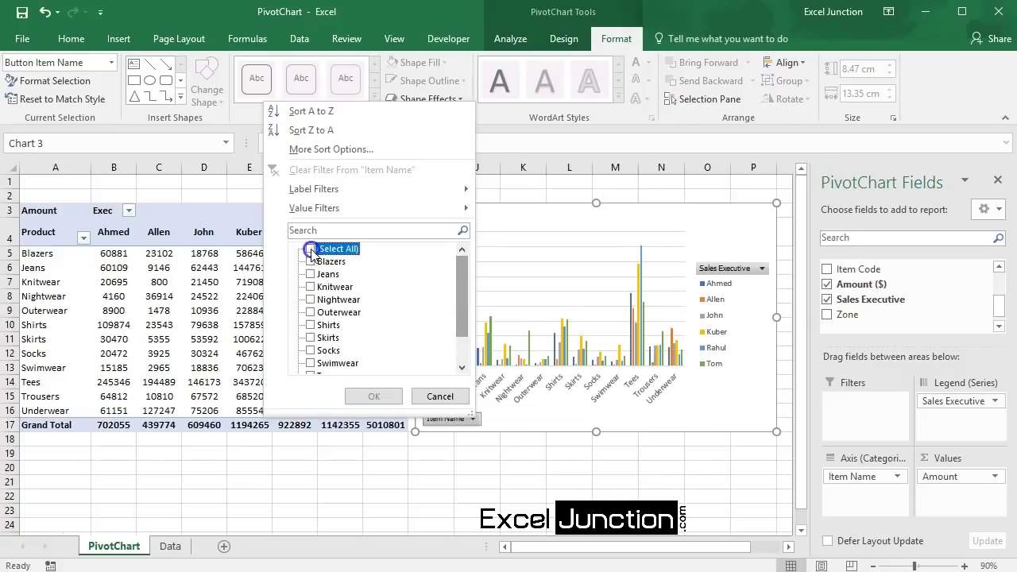
click(311, 325)
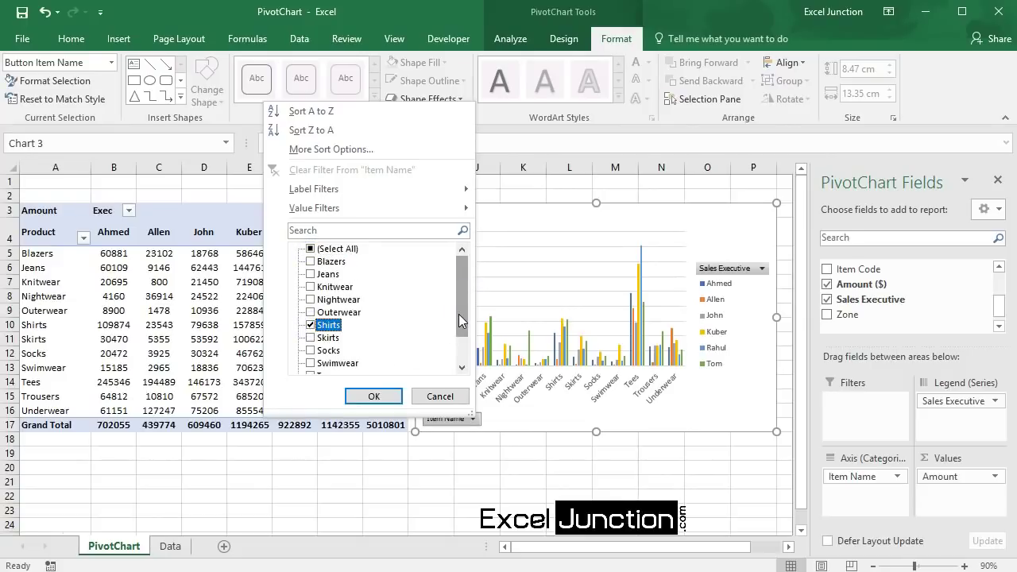
mouse_move(459, 313)
mouse_down()
mouse_move(459, 323)
mouse_move(462, 310)
mouse_up()
click(390, 396)
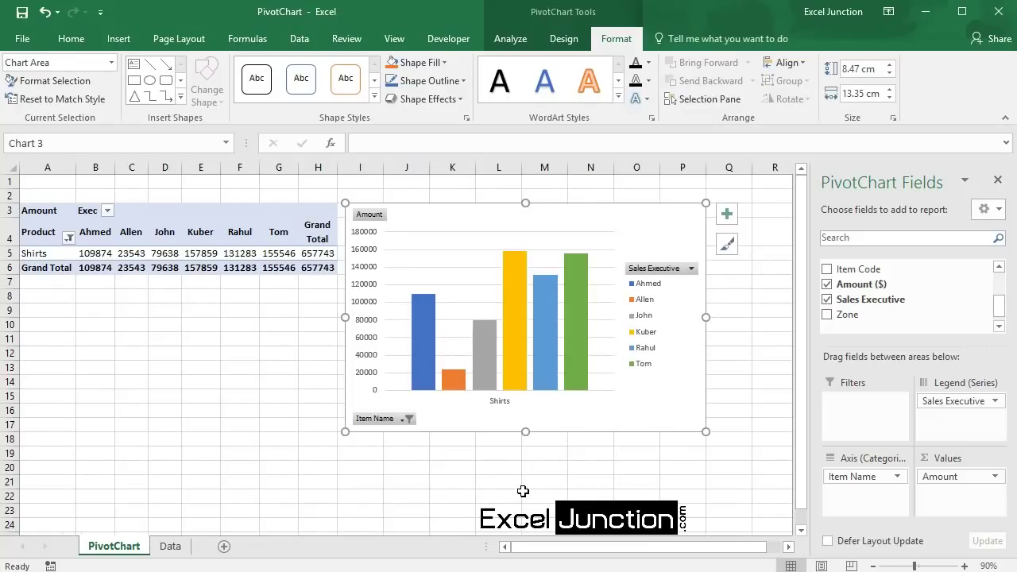
- Select all items again in the chart's Item Name filter and sort the item names Z to A
click(408, 419)
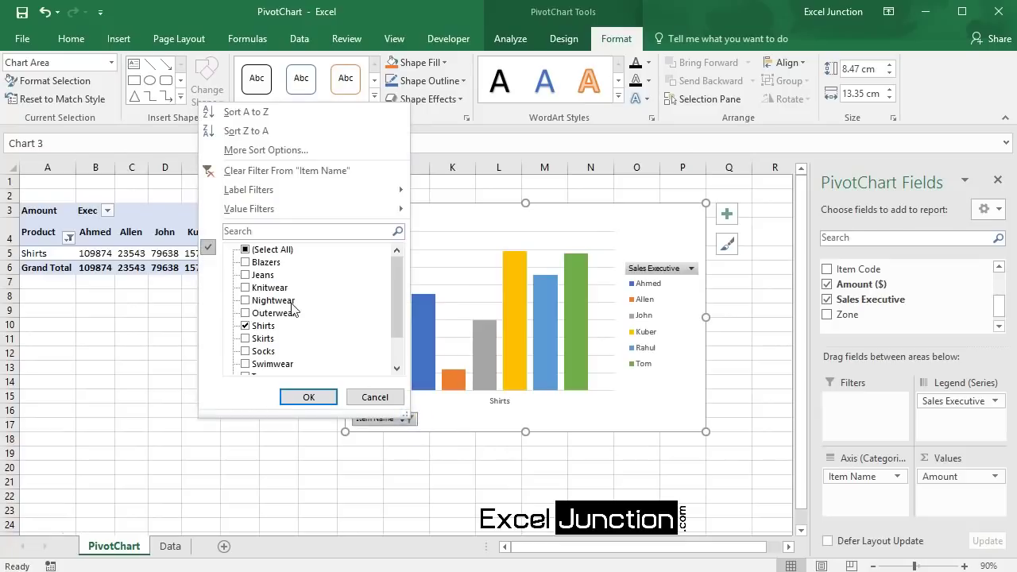
click(246, 250)
click(308, 397)
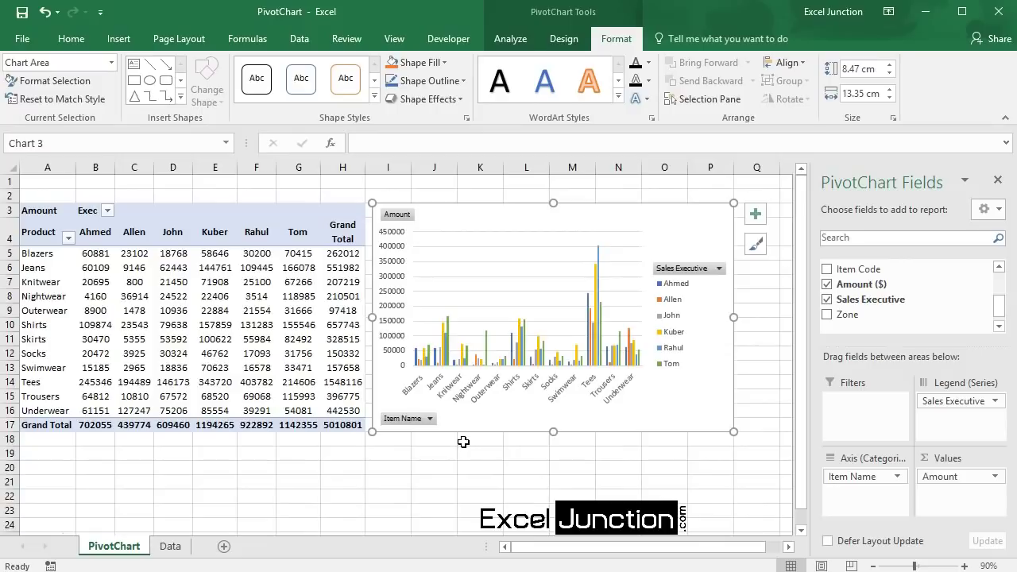
click(423, 419)
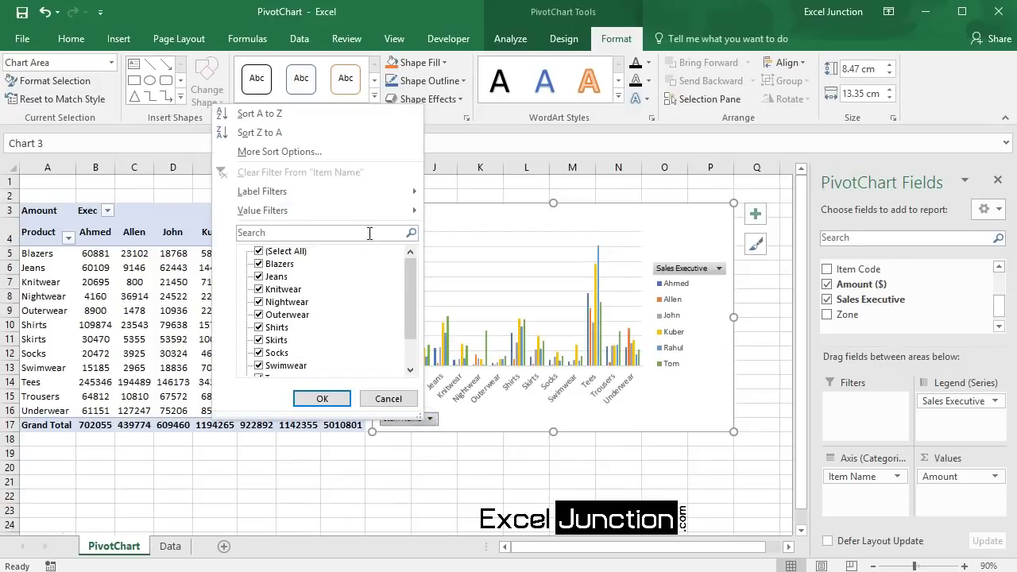
click(287, 134)
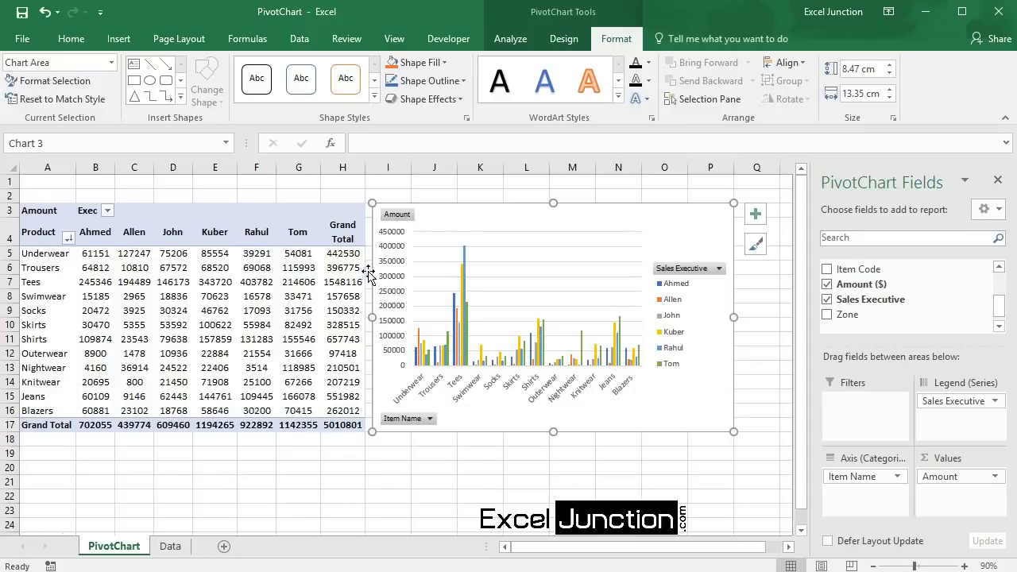
- Sort the PivotTable's products by their Grand Total values from largest to smallest
click(340, 281)
right_click(332, 284)
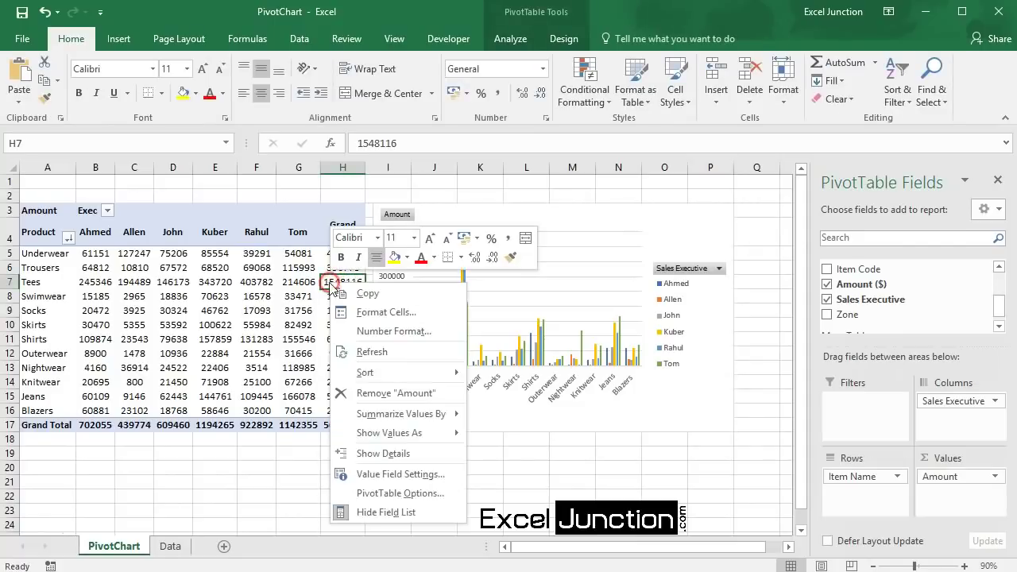
mouse_move(422, 374)
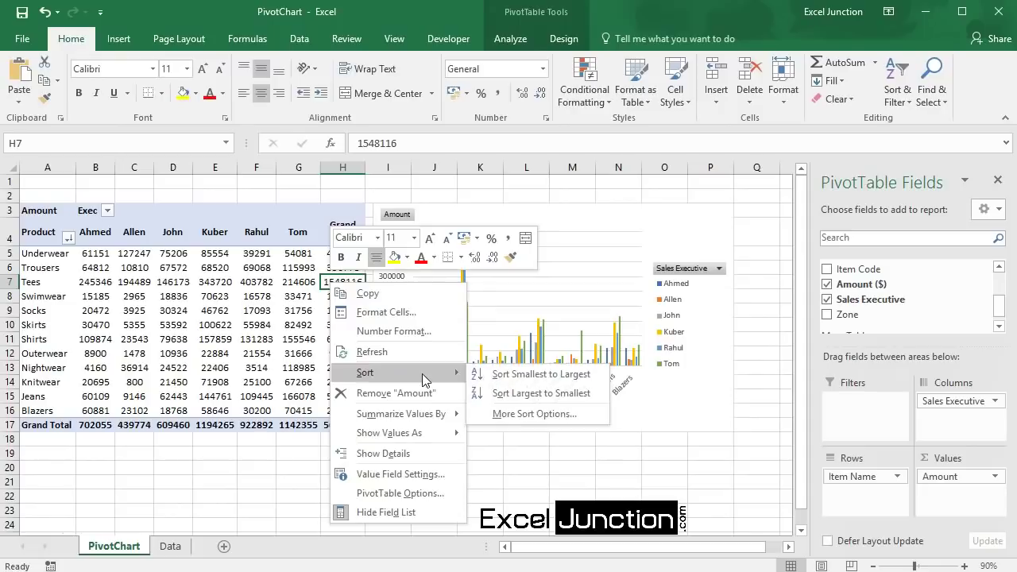
click(517, 394)
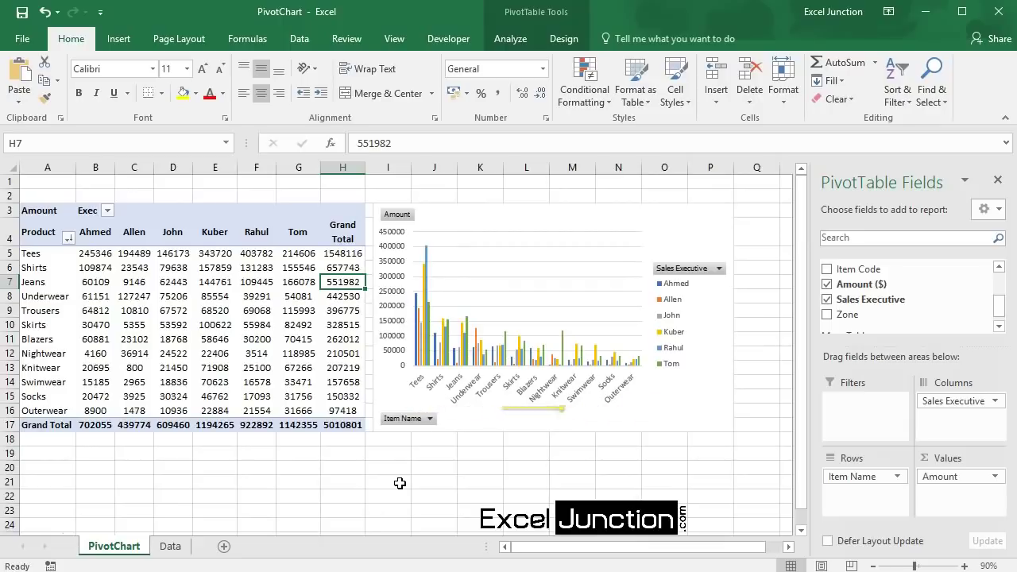
click(434, 467)
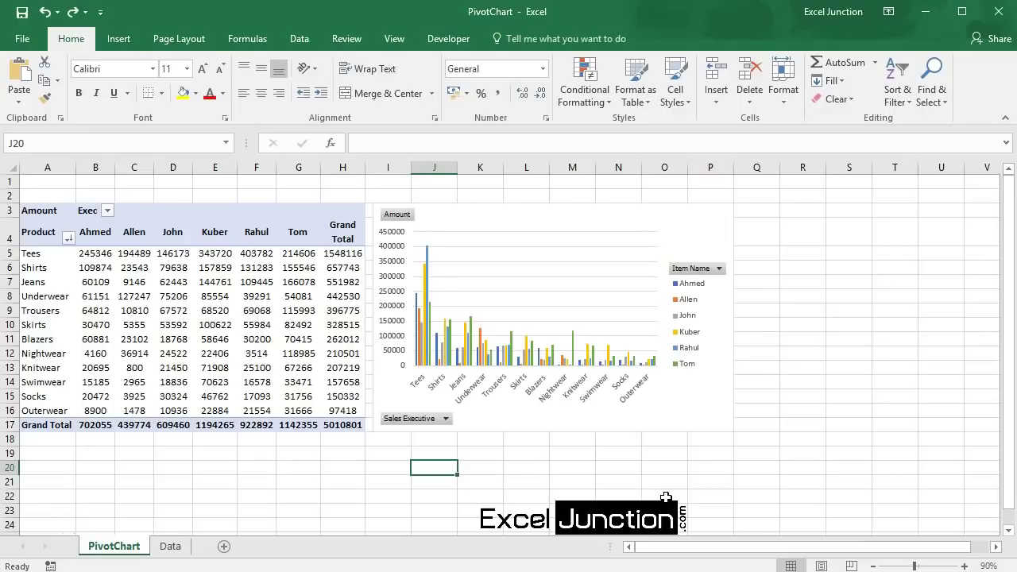
- Change the PivotChart's type from clustered column to the standard Pie
click(680, 427)
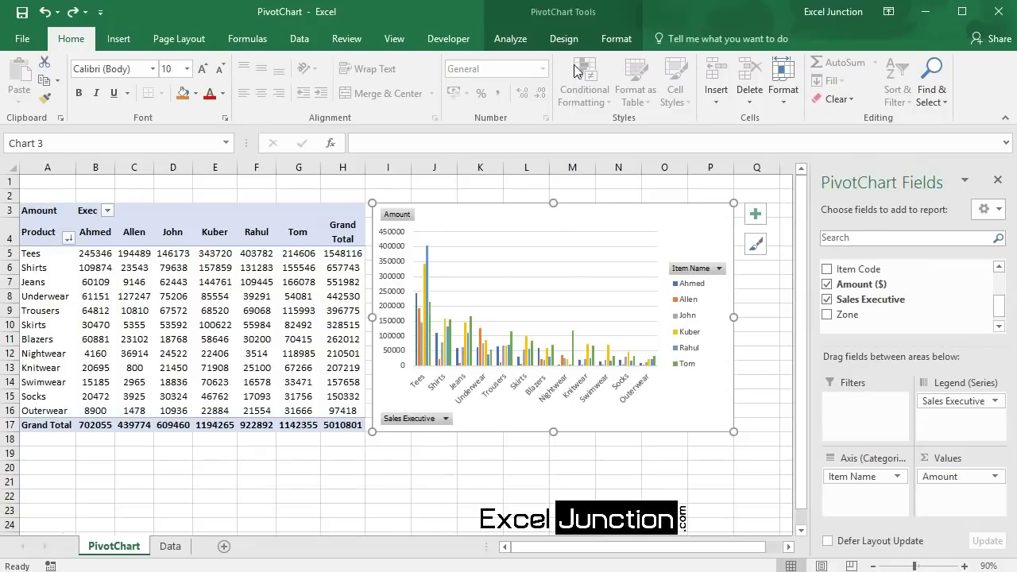
click(563, 39)
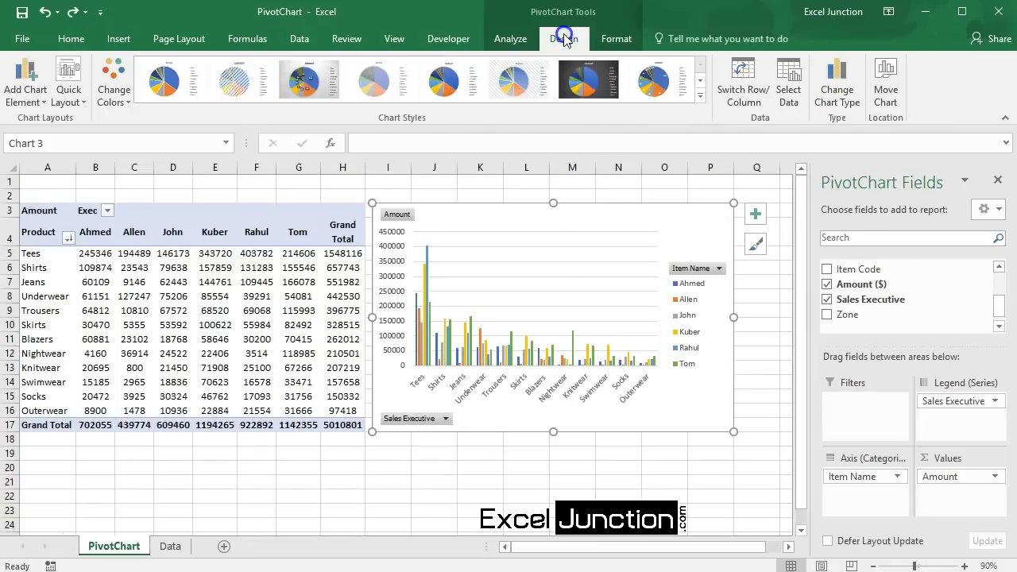
click(839, 95)
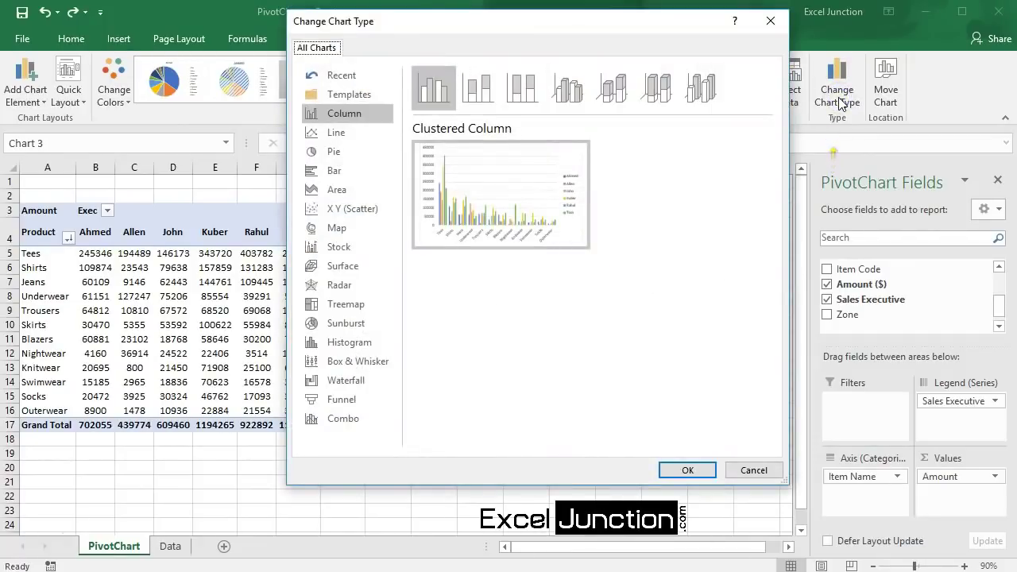
click(333, 151)
click(435, 91)
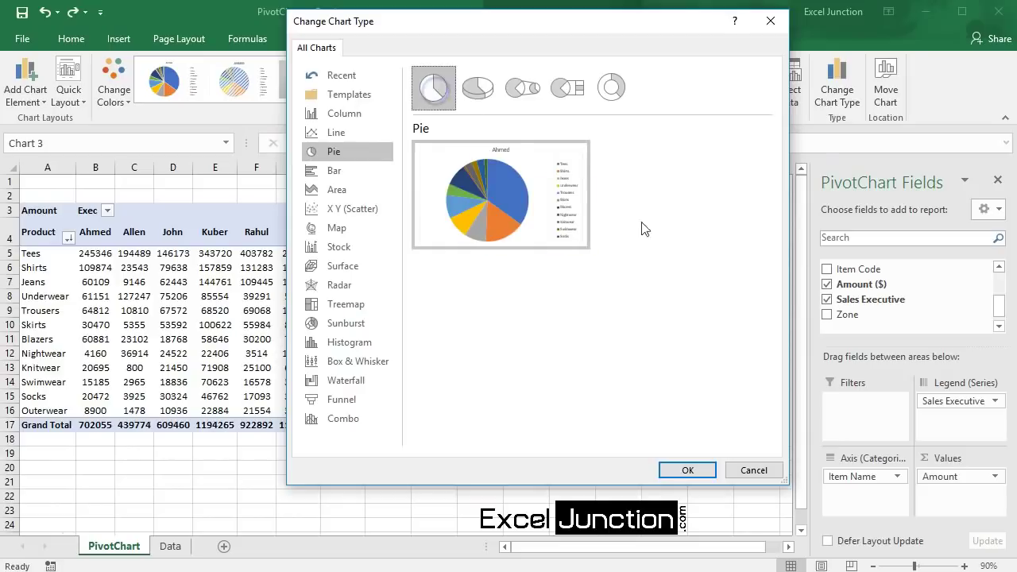
click(686, 471)
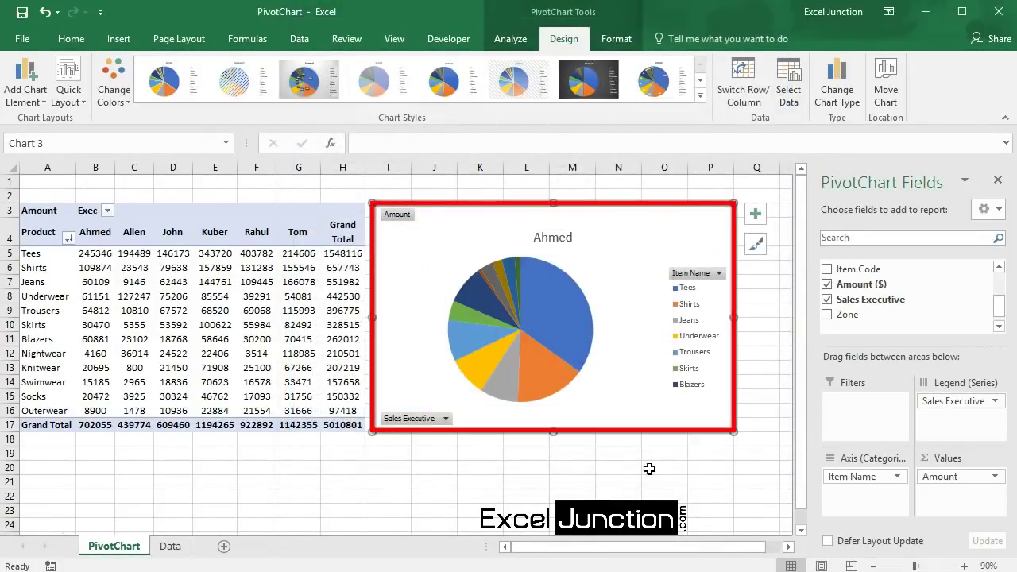
click(433, 468)
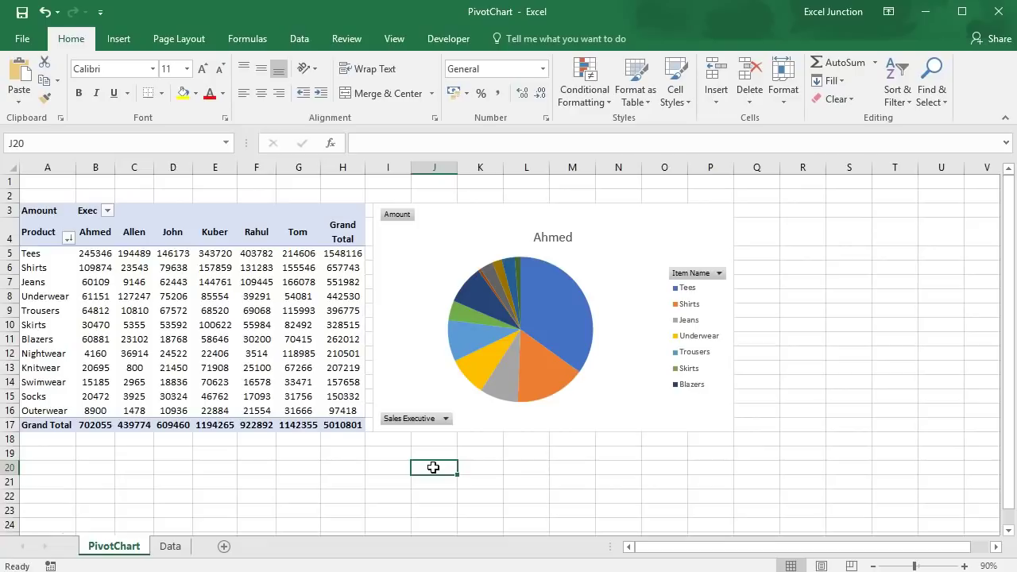
- Switch the pie chart's rows and columns so that its slices represent sales executives
click(582, 421)
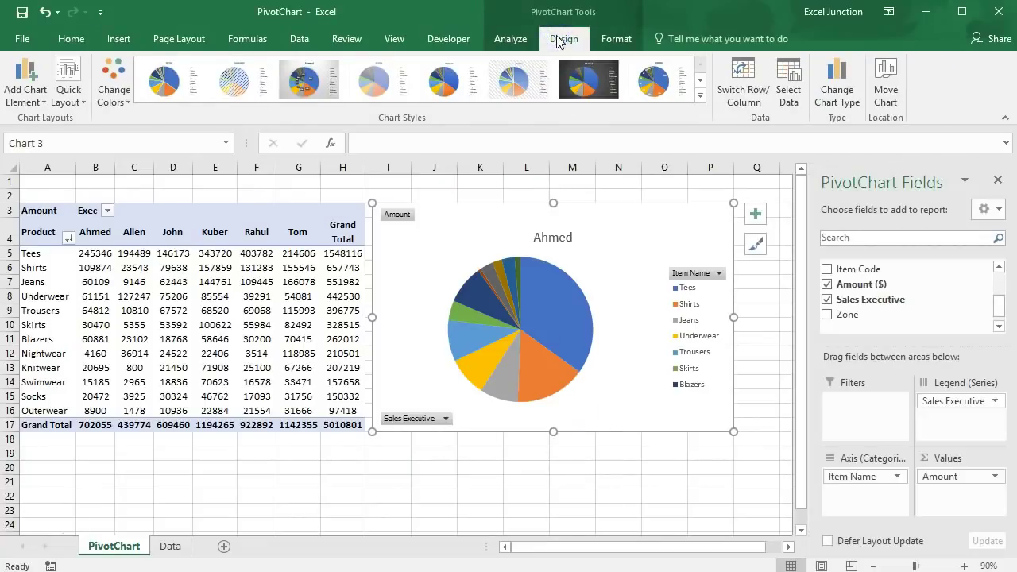
click(750, 90)
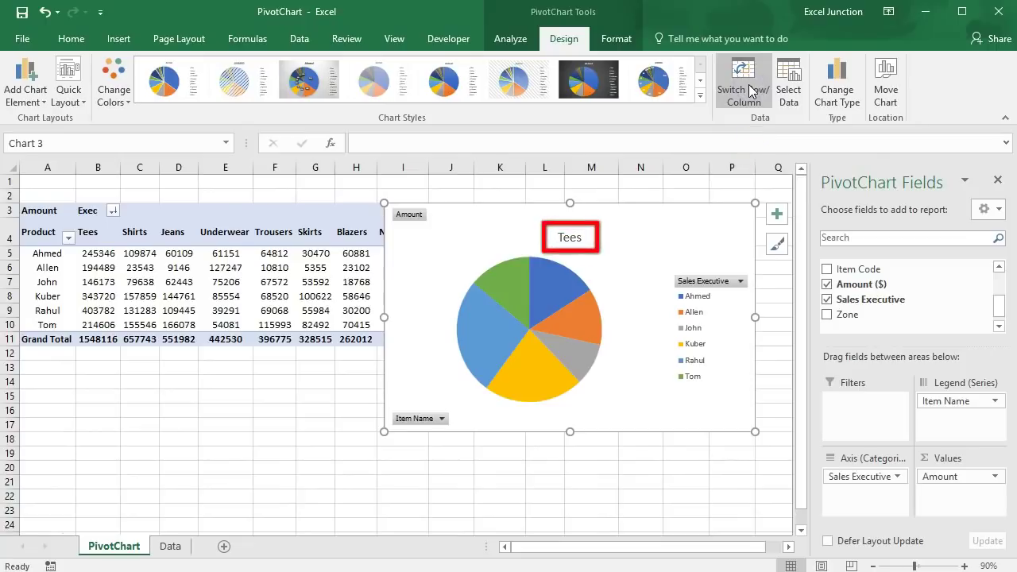
click(480, 465)
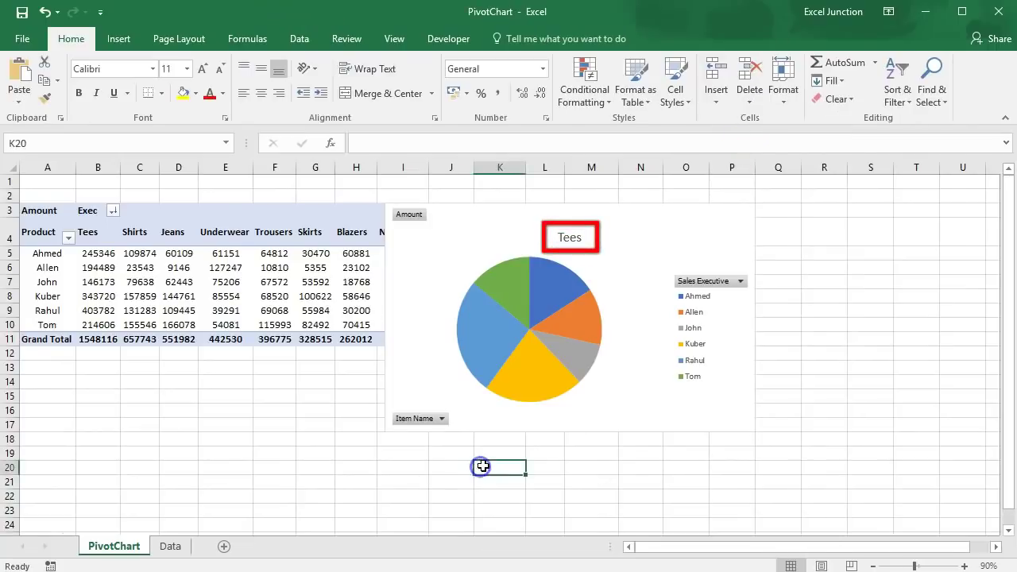